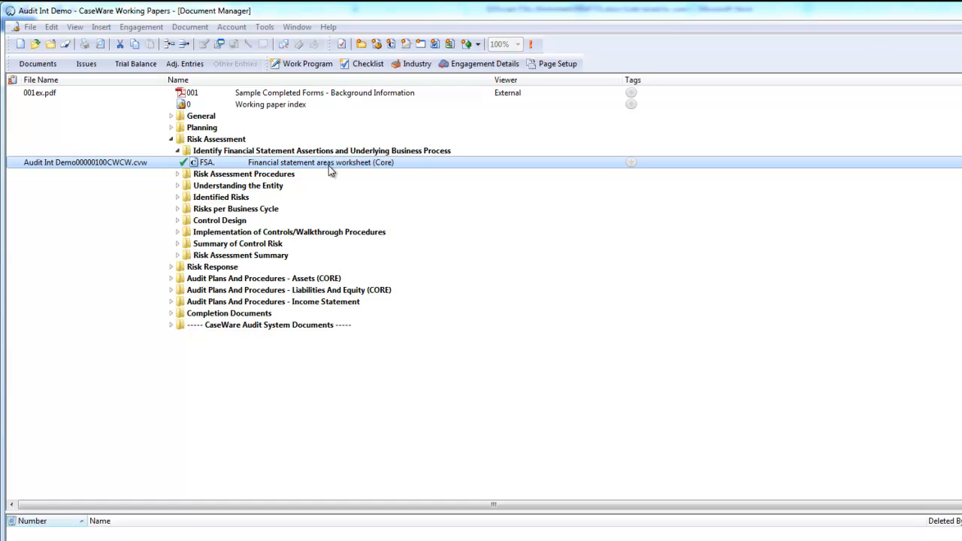
- Open the Financial statement areas worksheet (Core) and refresh its balances from the Working Papers file
{"action": "double_click", "coordinate": [328, 165]}
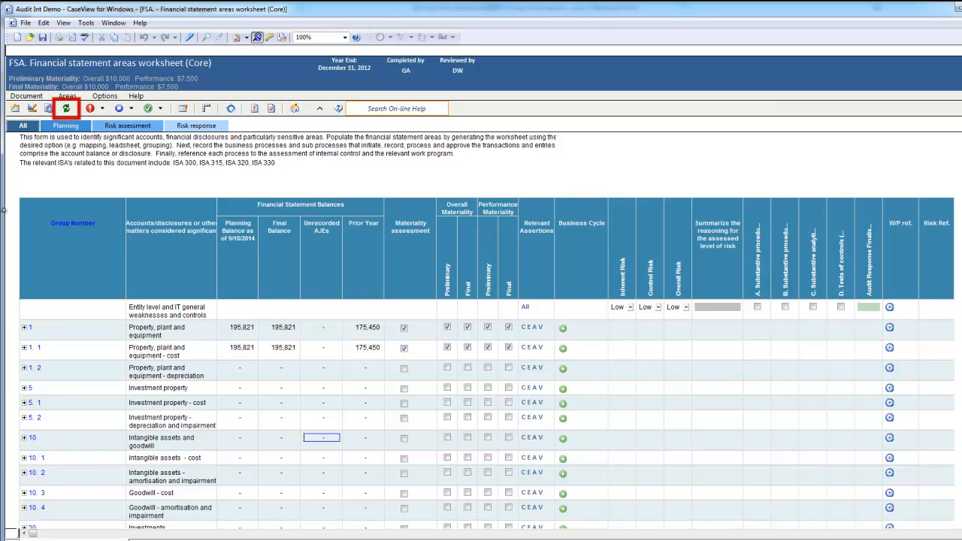
{"action": "left_click", "coordinate": [67, 109]}
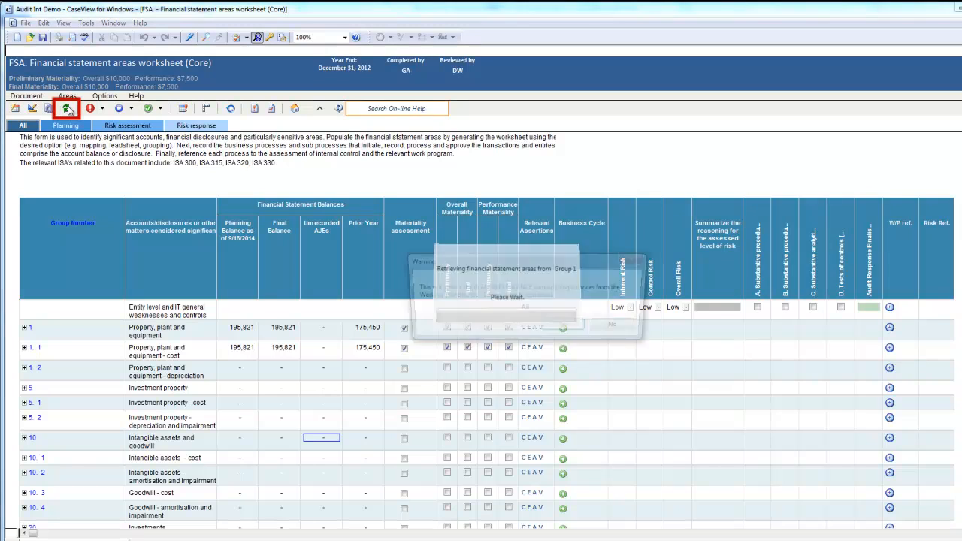
{"action": "left_click", "coordinate": [563, 325]}
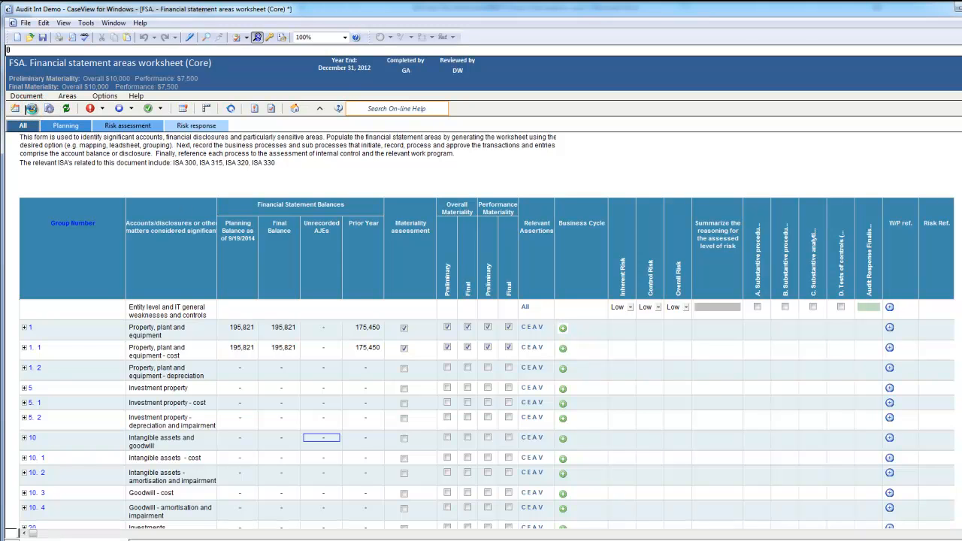
- Check the grouping masks behind the mask level in the generation options and regenerate the worksheet, accepting the loss of entered details
{"action": "left_click", "coordinate": [30, 109]}
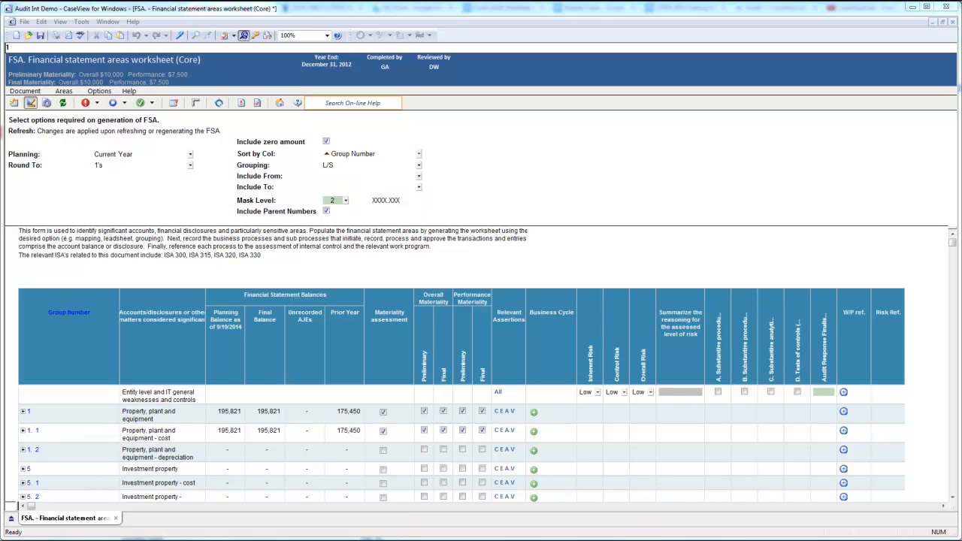
{"action": "double_click", "coordinate": [335, 204]}
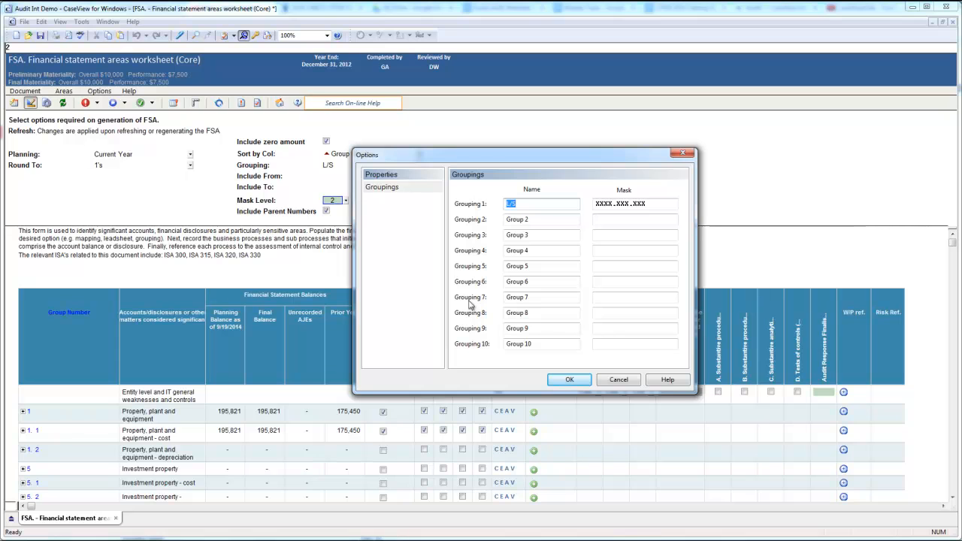
{"action": "left_click", "coordinate": [562, 379]}
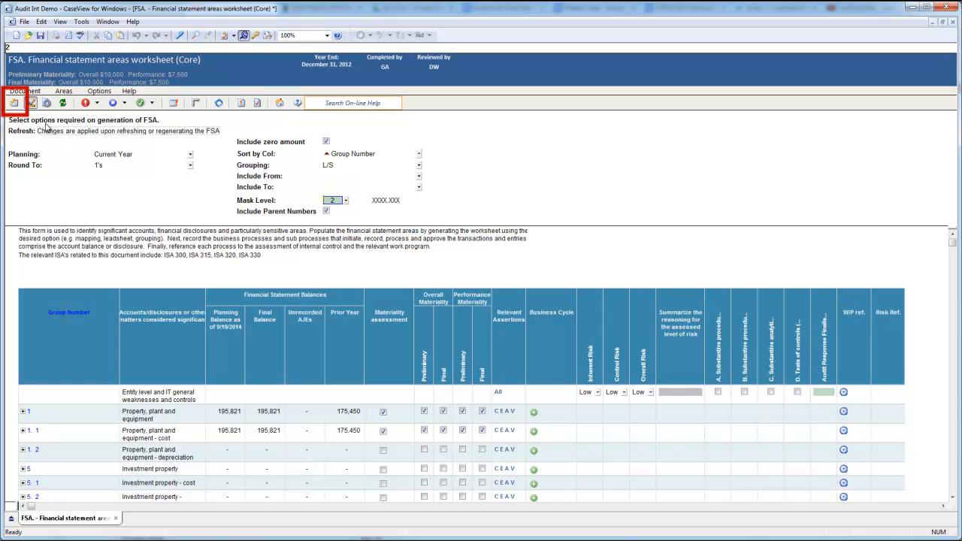
{"action": "left_click", "coordinate": [16, 105]}
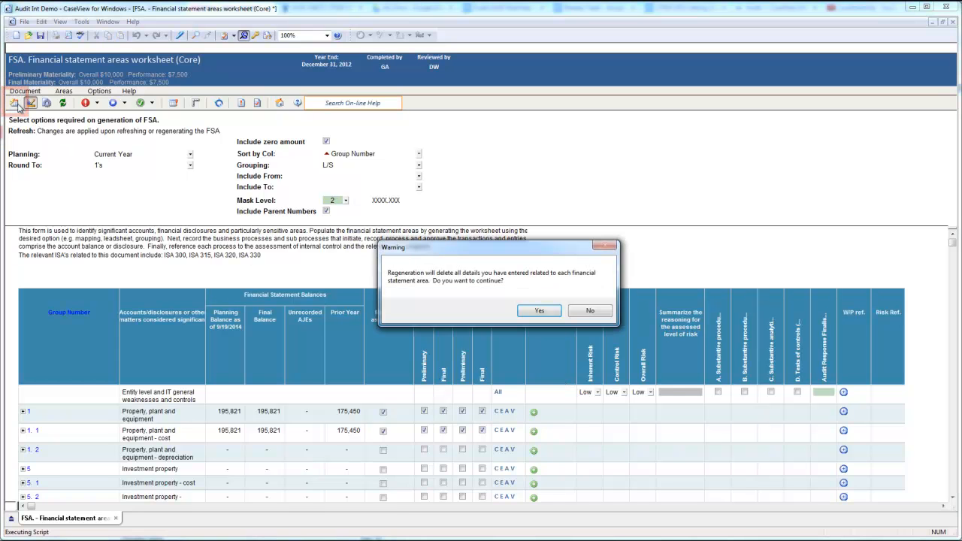
{"action": "left_click", "coordinate": [541, 312]}
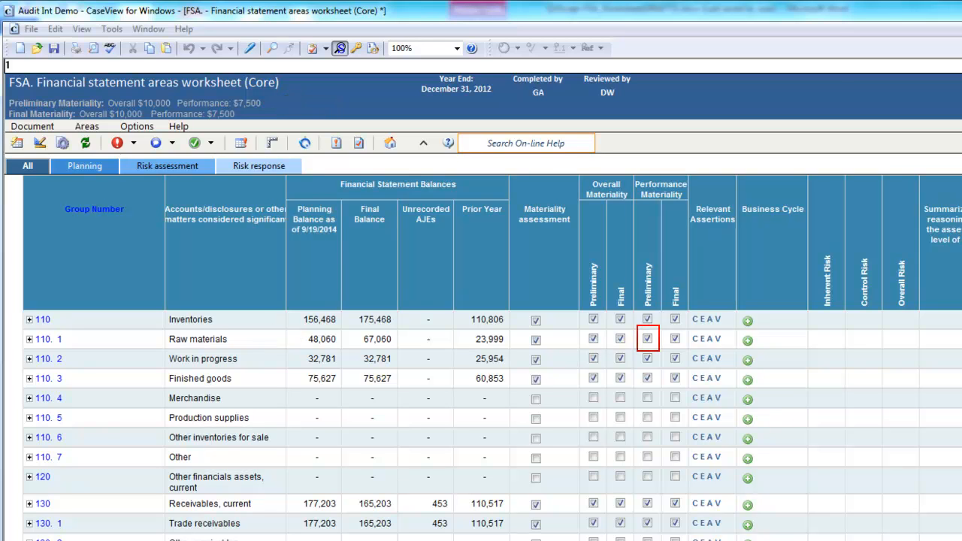
- Clear the materiality assessment for Raw materials and assign it the Purchases, Payables, Payments (PPP) business cycle
{"action": "mouse_move", "coordinate": [651, 340]}
{"action": "left_click", "coordinate": [537, 342]}
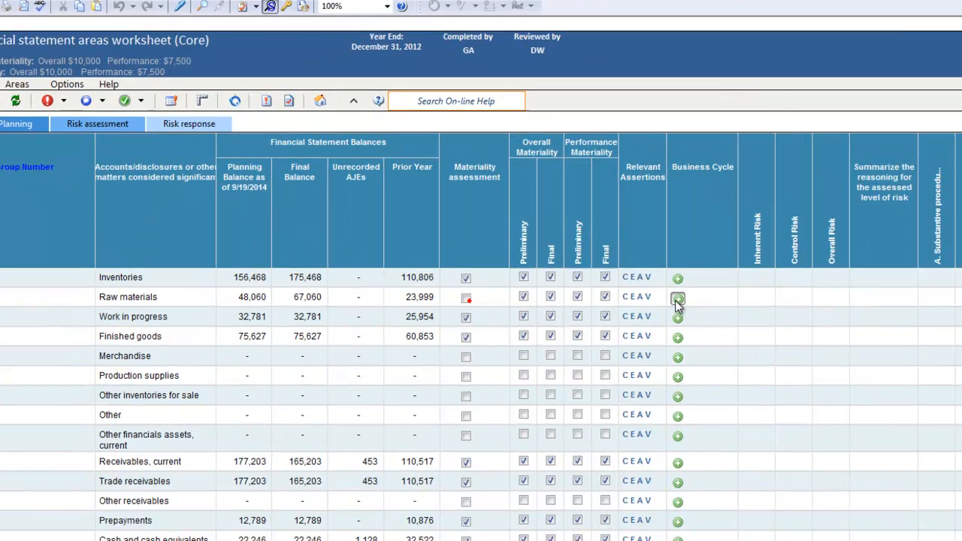
{"action": "left_click", "coordinate": [747, 341]}
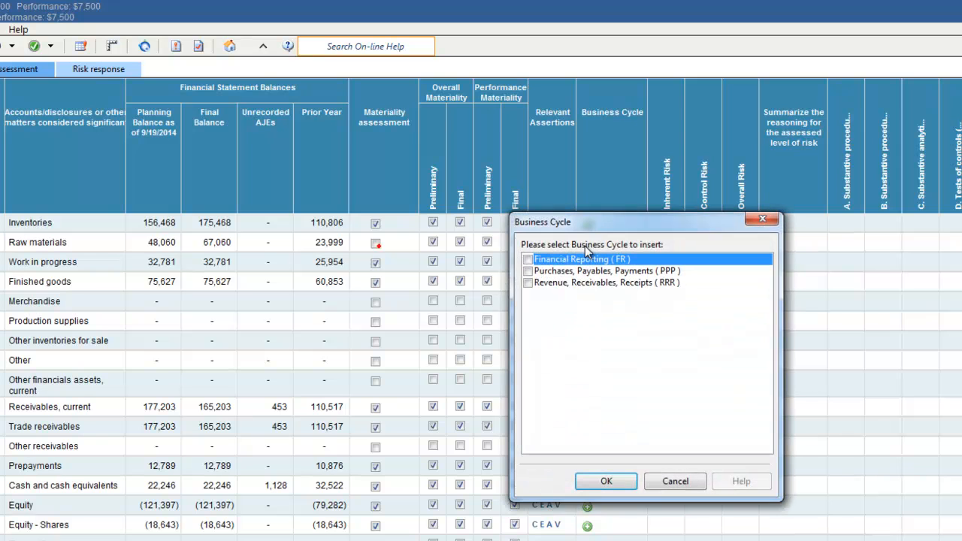
{"action": "left_click", "coordinate": [528, 271]}
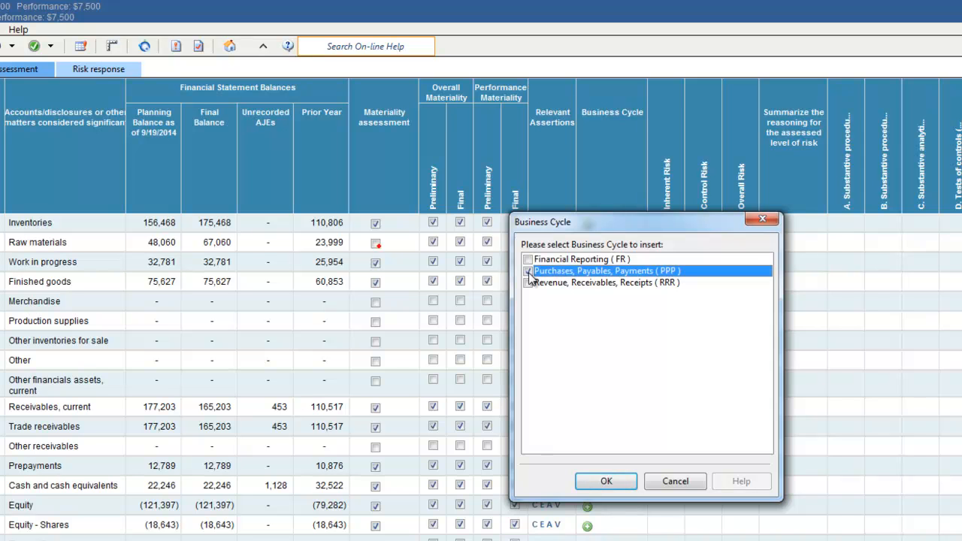
{"action": "left_click", "coordinate": [605, 481]}
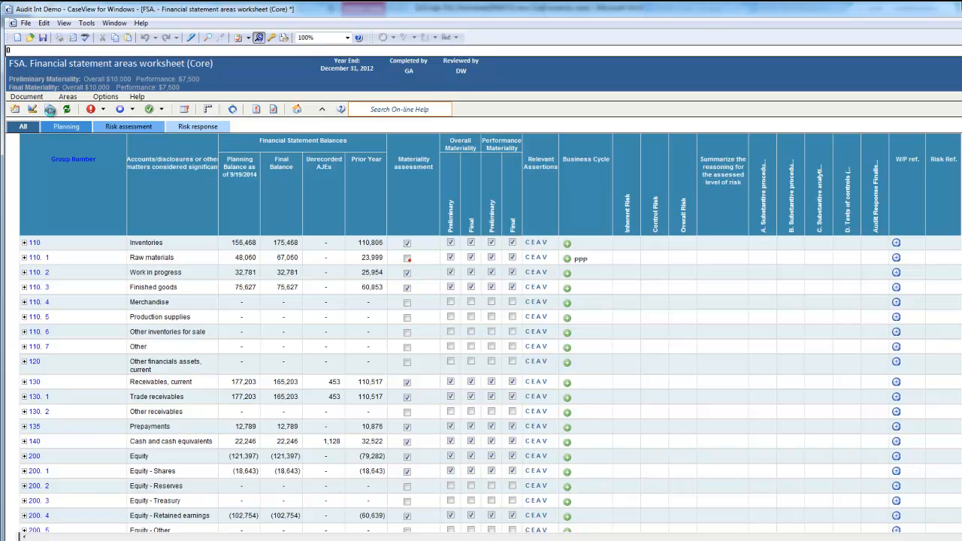
- Start adding a new business cycle to the worksheet and name it Payroll
{"action": "left_click", "coordinate": [49, 110]}
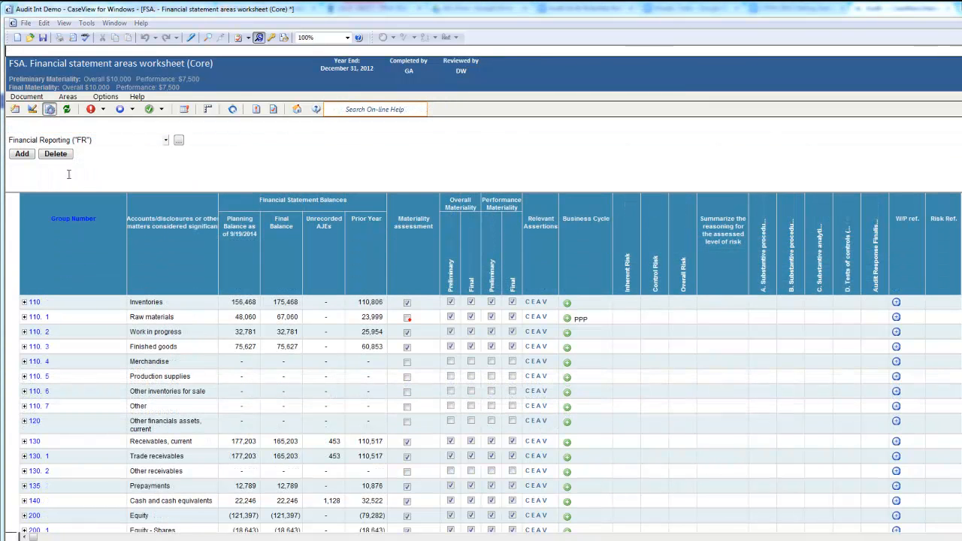
{"action": "left_click", "coordinate": [165, 140]}
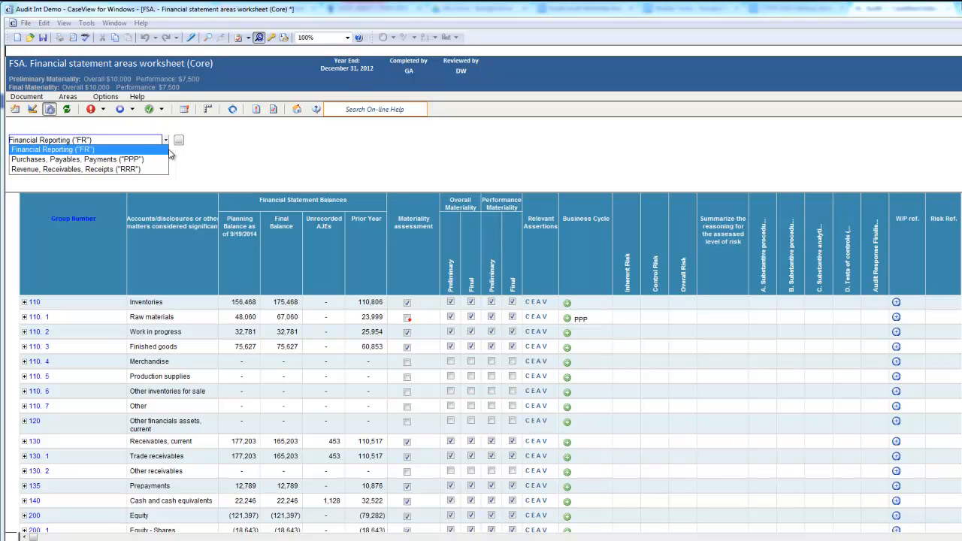
{"action": "left_click", "coordinate": [165, 150]}
{"action": "left_click", "coordinate": [29, 156]}
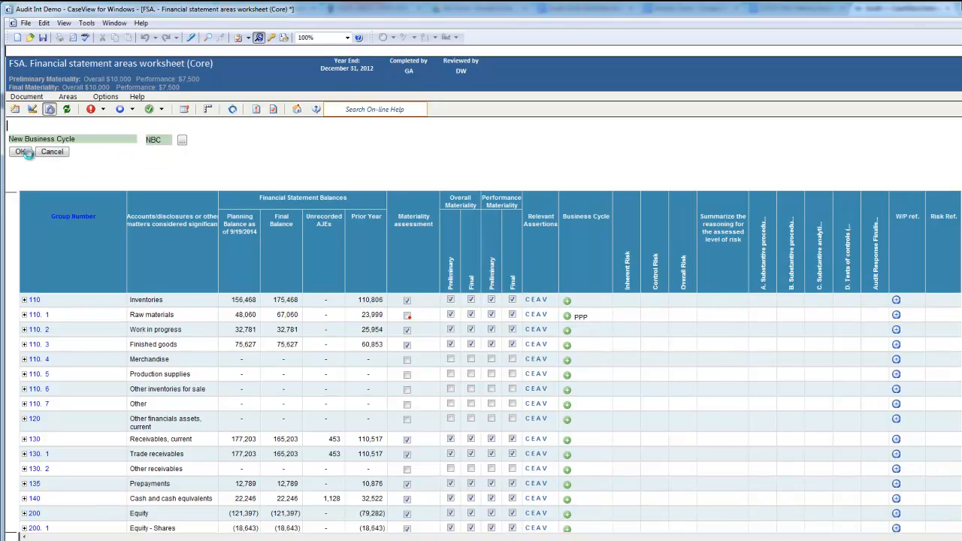
{"action": "left_click", "coordinate": [44, 141]}
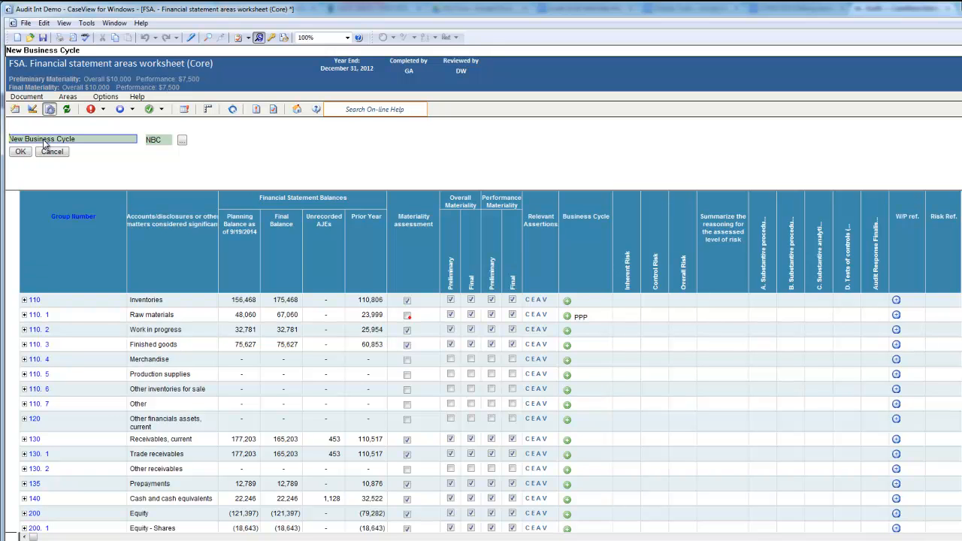
{"action": "left_click_drag", "start_coordinate": [94, 50], "coordinate": [3, 39]}
{"action": "type", "text": "Payro"}
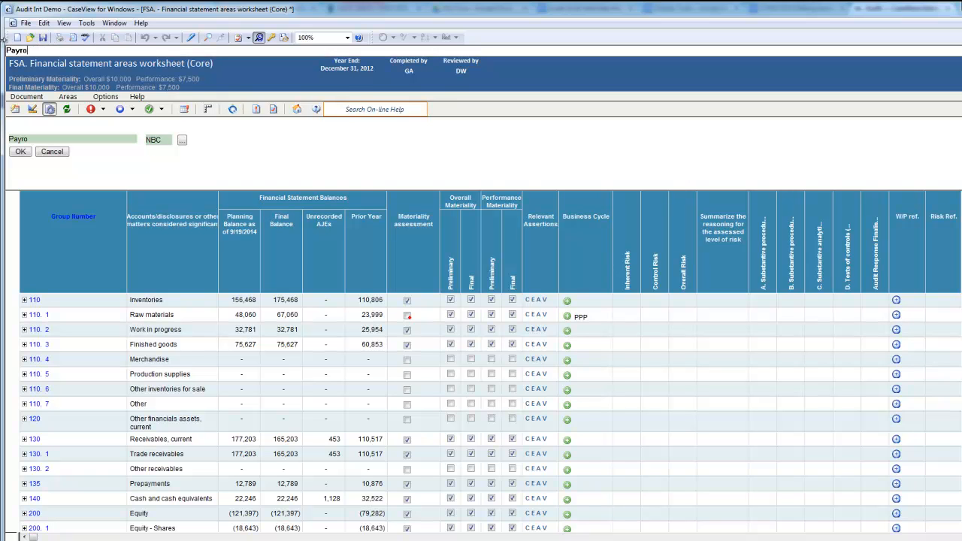
{"action": "type", "text": "ll"}
- Set the Payroll cycle's abbreviation to PAY, save the cycle and check the list of business cycles
{"action": "left_click", "coordinate": [152, 140]}
{"action": "left_click_drag", "start_coordinate": [20, 50], "coordinate": [3, 50]}
{"action": "type", "text": "Pay"}
{"action": "left_click", "coordinate": [21, 153]}
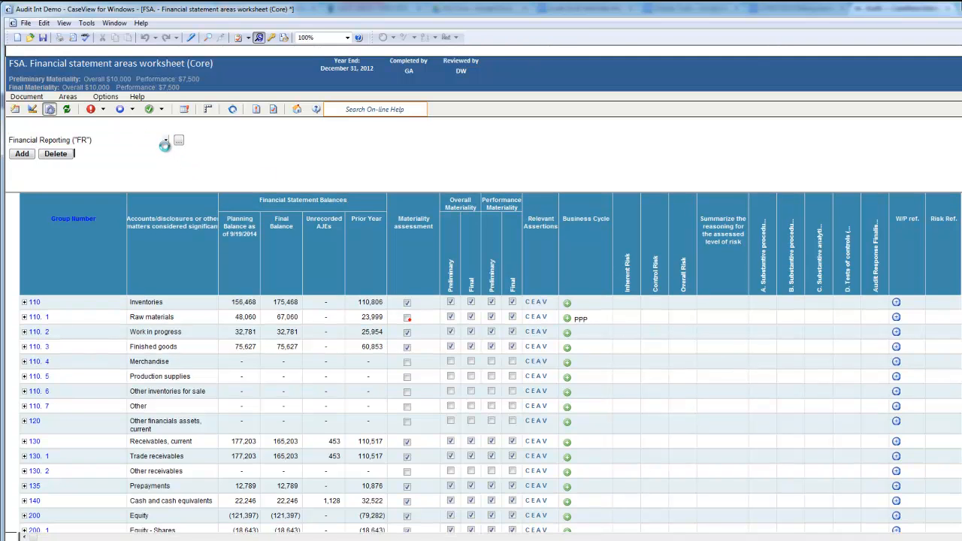
{"action": "left_click", "coordinate": [164, 140]}
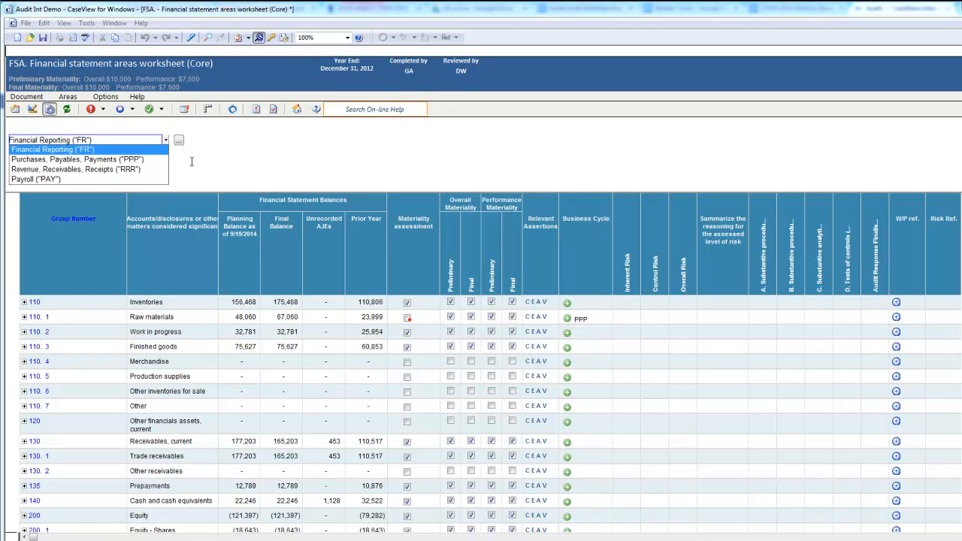
{"action": "left_click", "coordinate": [191, 161]}
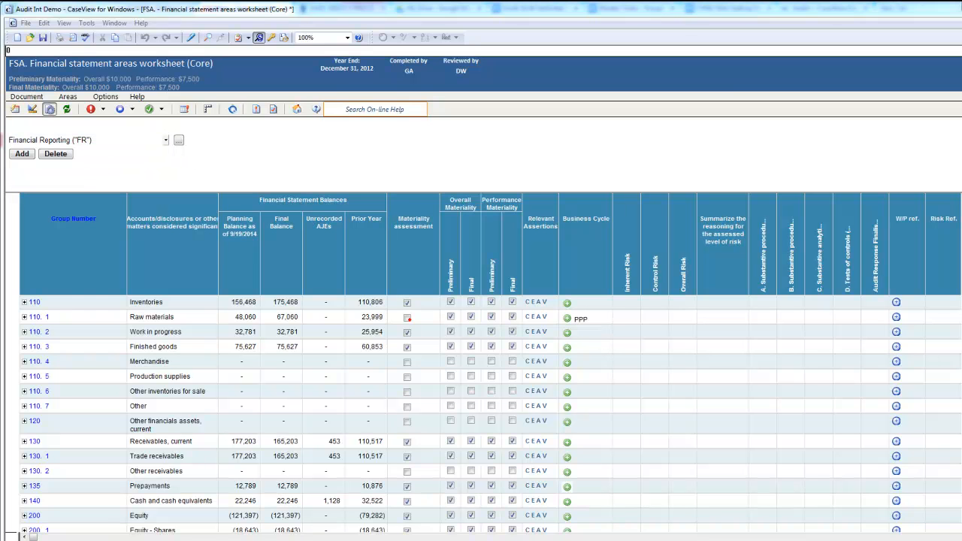
- Expand the Raw materials area and view the inherent risk ratings available for assertion C
{"action": "left_click", "coordinate": [24, 318]}
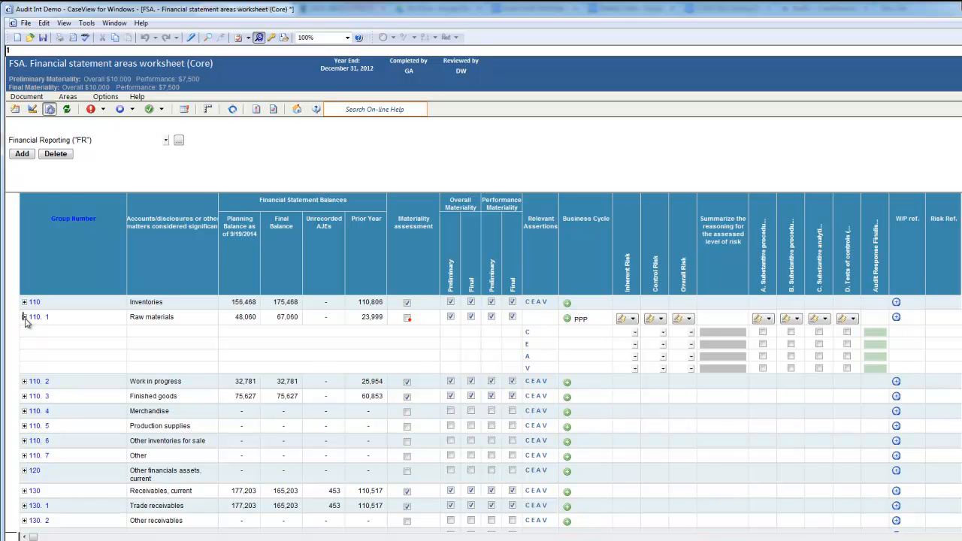
{"action": "left_click", "coordinate": [635, 332]}
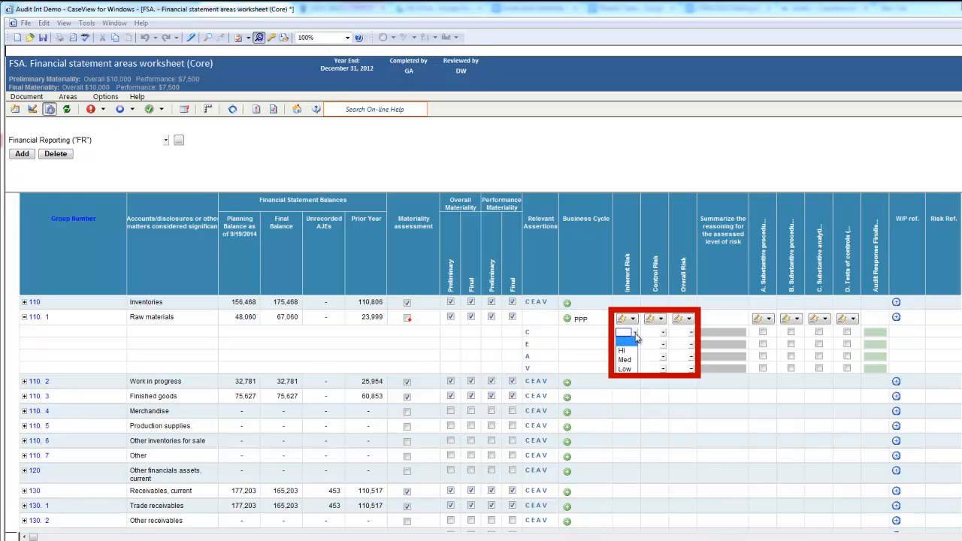
{"action": "left_click", "coordinate": [594, 334]}
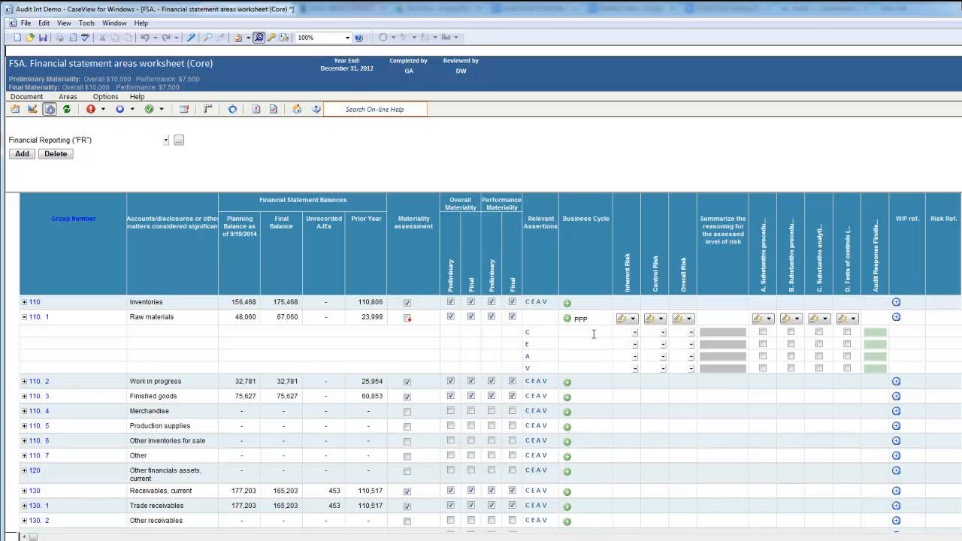
{"action": "left_click", "coordinate": [594, 334]}
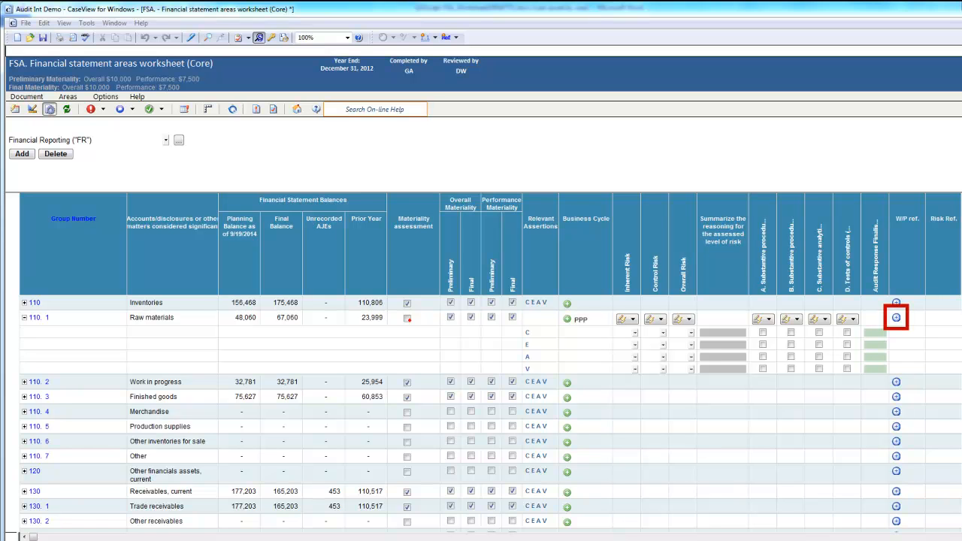
- Add working paper 110. 1 Inventories - Raw materials from the Inventories audit plans as the Raw materials W/P reference
{"action": "left_click", "coordinate": [897, 318]}
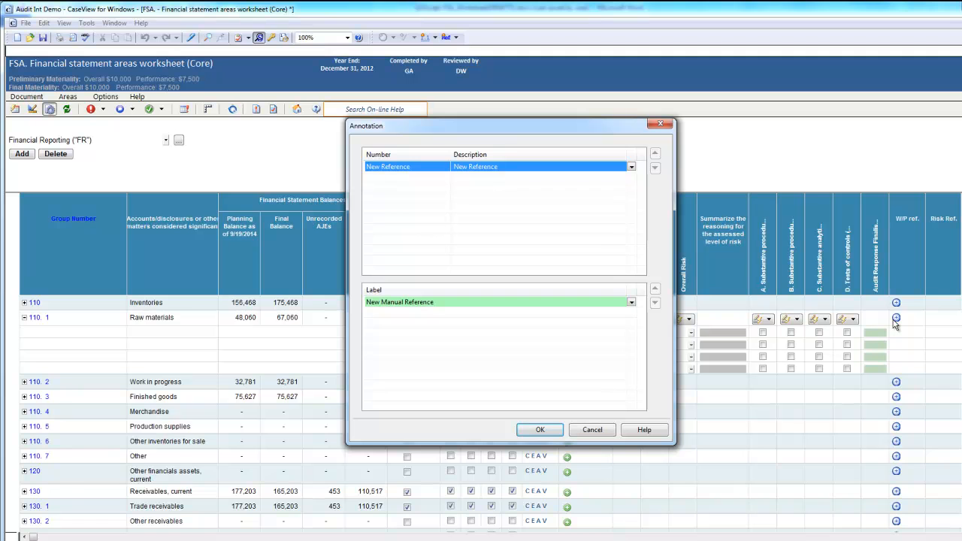
{"action": "left_click", "coordinate": [457, 170]}
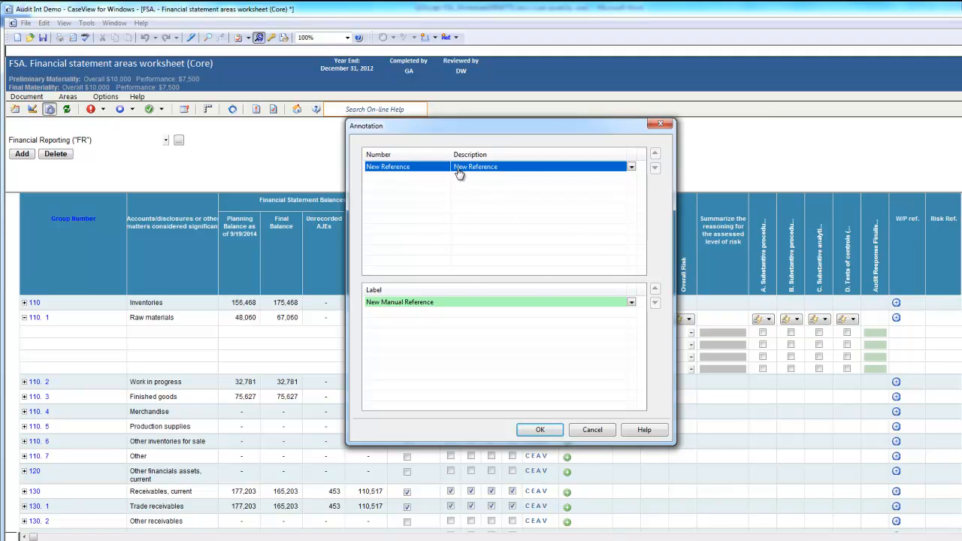
{"action": "left_click", "coordinate": [457, 172]}
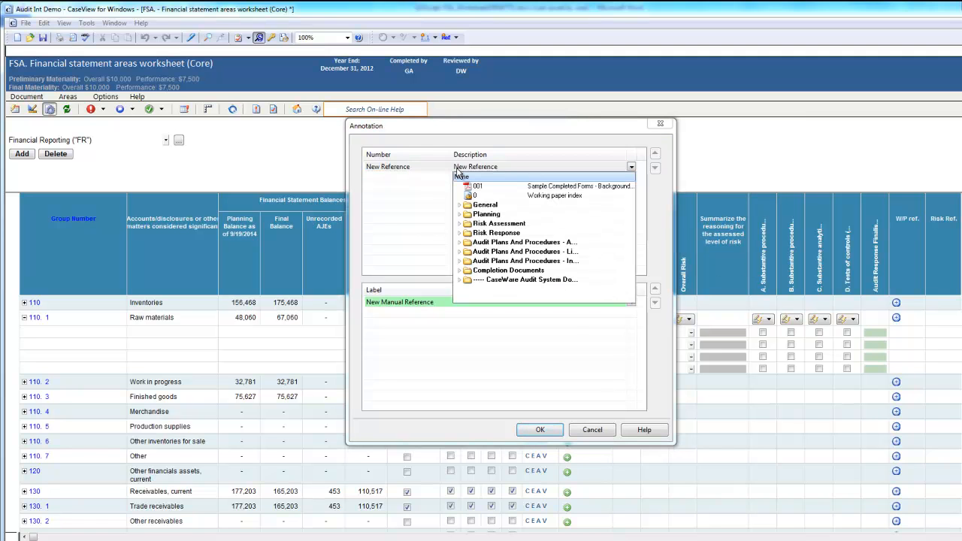
{"action": "left_click", "coordinate": [459, 242]}
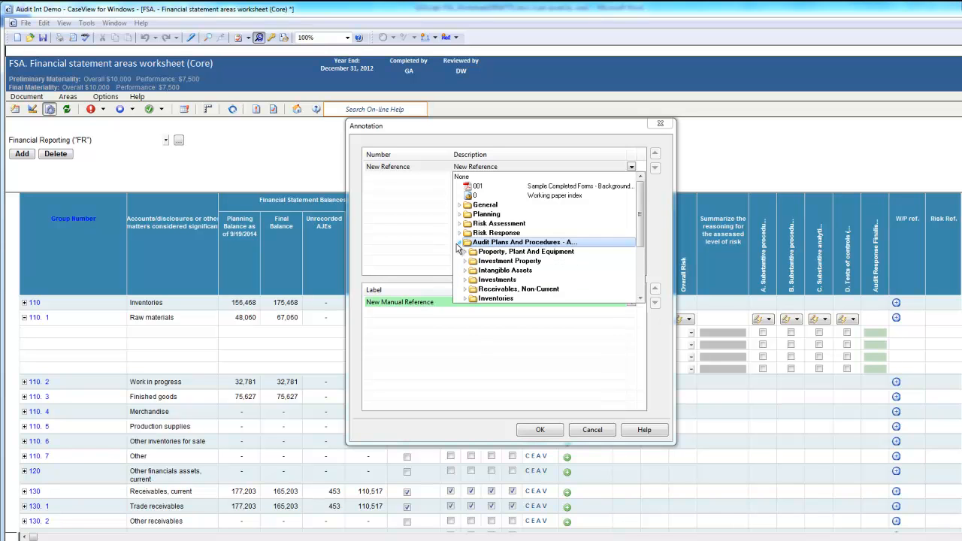
{"action": "left_click", "coordinate": [467, 299]}
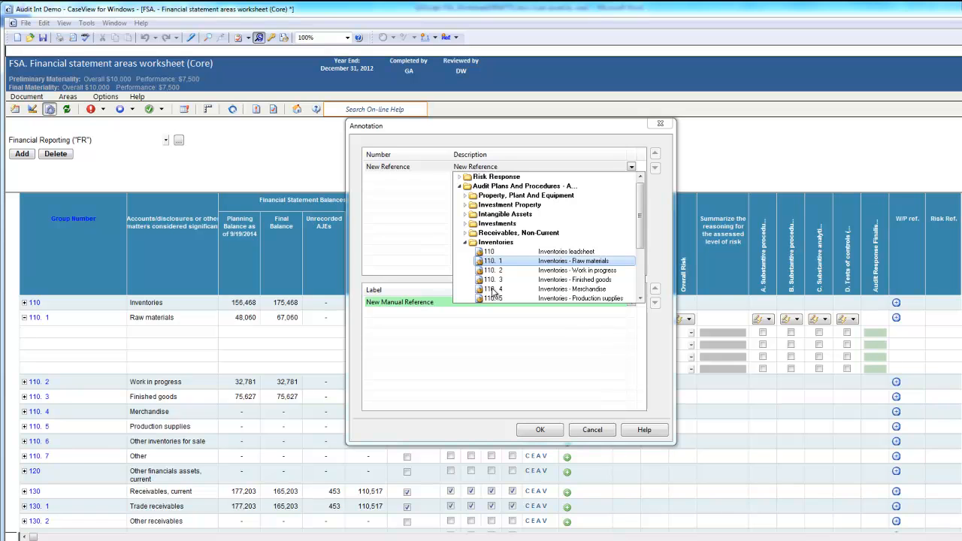
{"action": "left_click", "coordinate": [560, 263]}
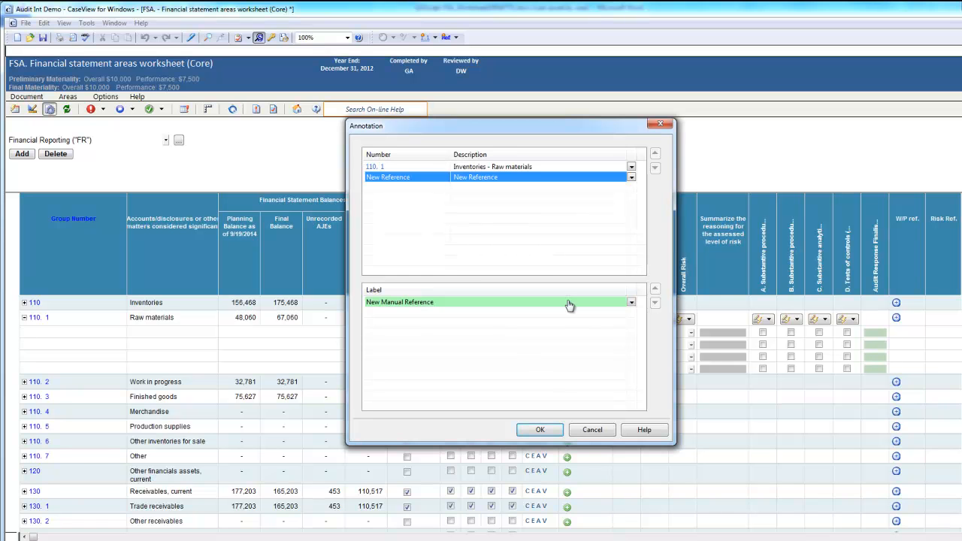
{"action": "left_click", "coordinate": [540, 429]}
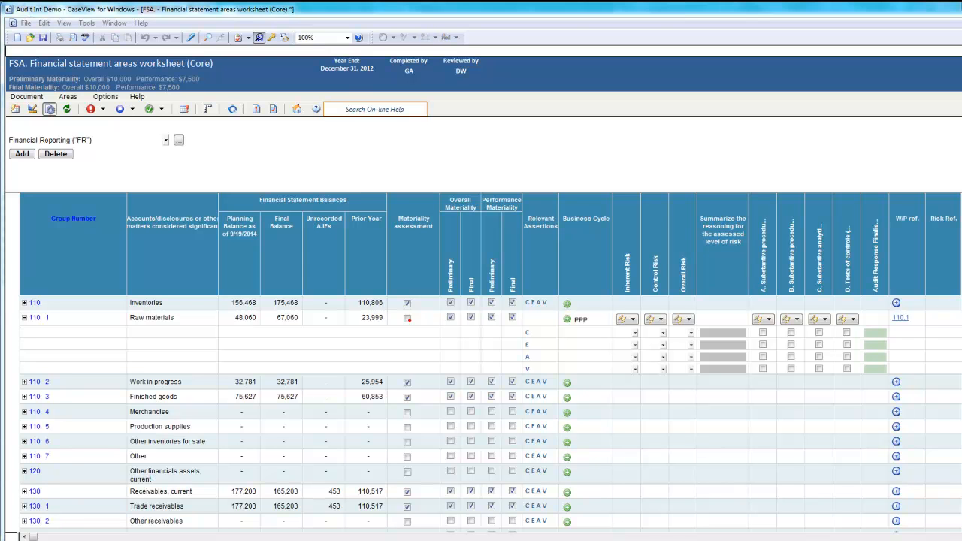
- Insert a new subtotal below the Raw materials area and name it Current Assets
{"action": "right_click", "coordinate": [186, 336]}
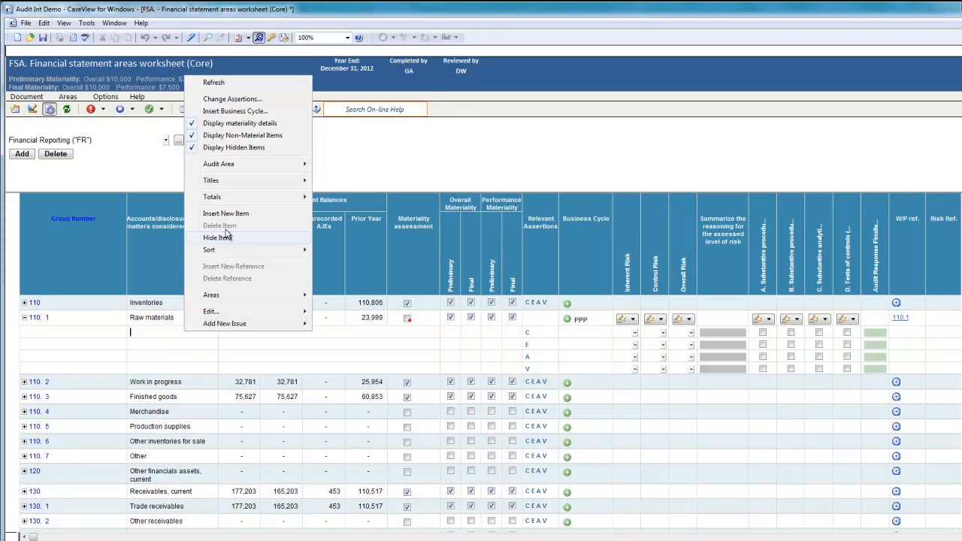
{"action": "mouse_move", "coordinate": [259, 181]}
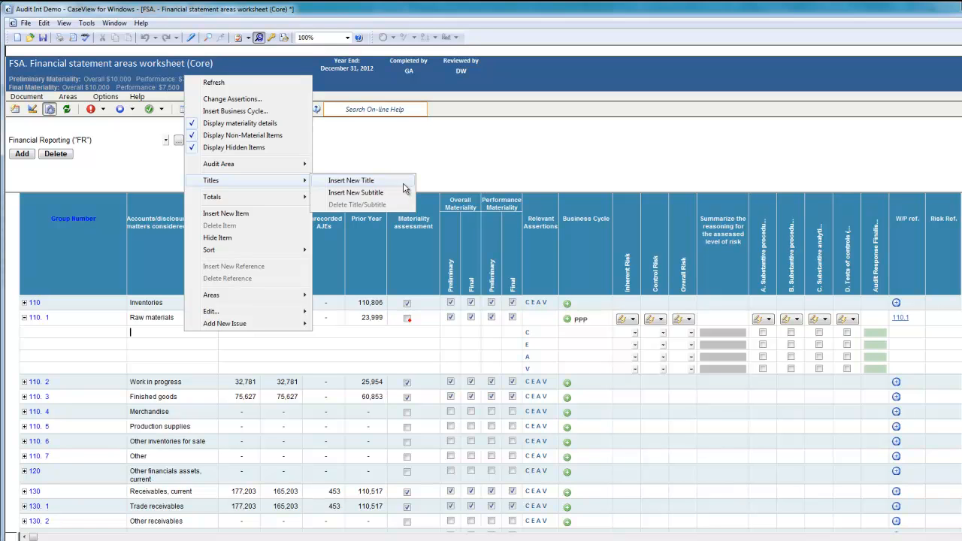
{"action": "mouse_move", "coordinate": [293, 199]}
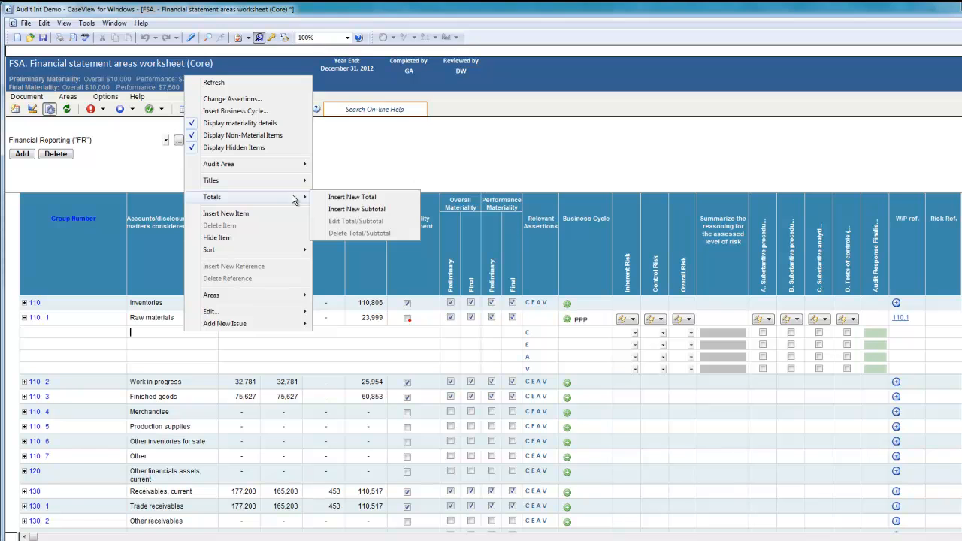
{"action": "left_click", "coordinate": [405, 209]}
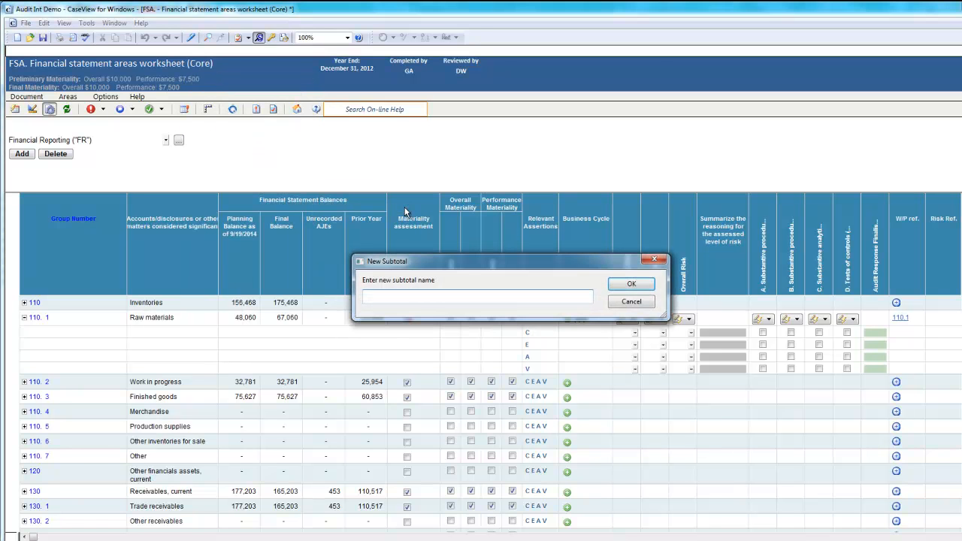
{"action": "type", "text": "Current Assets"}
{"action": "key", "text": "Return"}
- Include Other financials assets, current; Receivables, current; Prepayments; and Cash and cash equivalents in the Current Assets subtotal
{"action": "scroll", "coordinate": [698, 307], "scroll_direction": "down", "scroll_amount": 5}
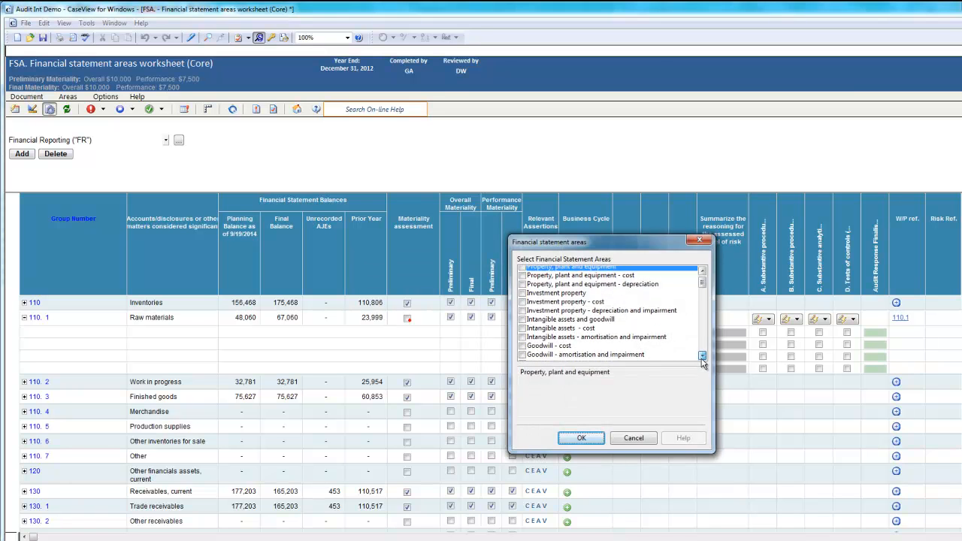
{"action": "scroll", "coordinate": [698, 306], "scroll_direction": "down", "scroll_amount": 7}
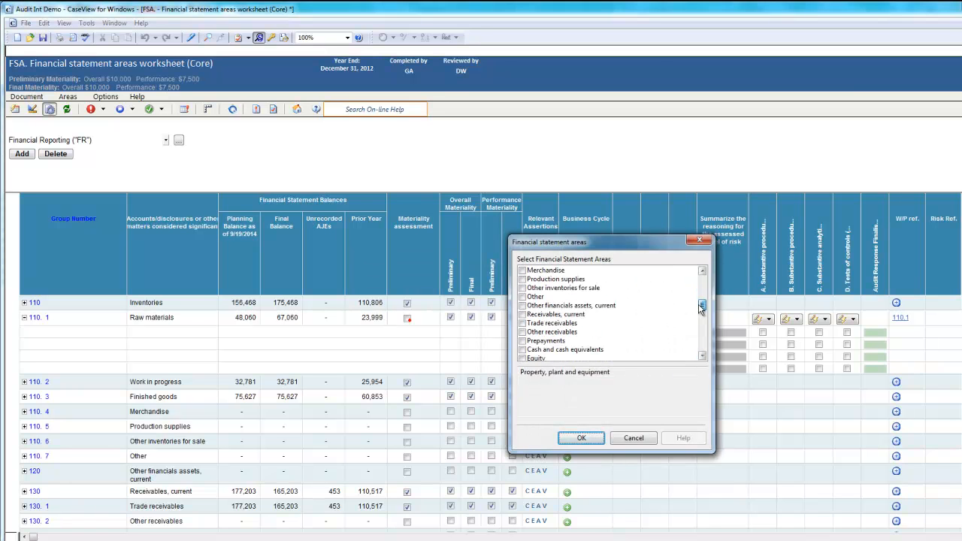
{"action": "left_click", "coordinate": [521, 306]}
{"action": "left_click", "coordinate": [522, 315]}
{"action": "left_click", "coordinate": [522, 341]}
{"action": "left_click", "coordinate": [522, 350]}
{"action": "left_click", "coordinate": [578, 438]}
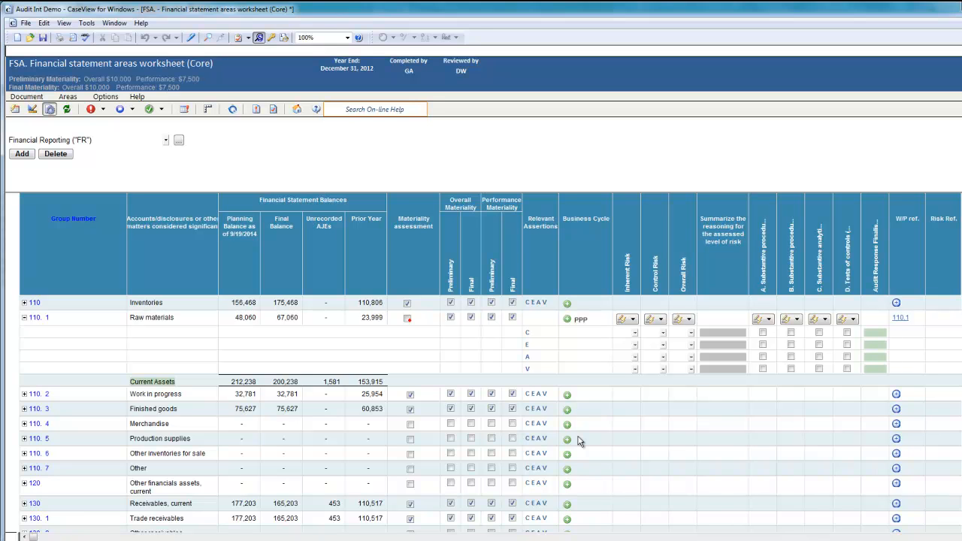
- Insert a new item between the Raw materials area and the Current Assets subtotal, and name it Related Parties
{"action": "right_click", "coordinate": [187, 369]}
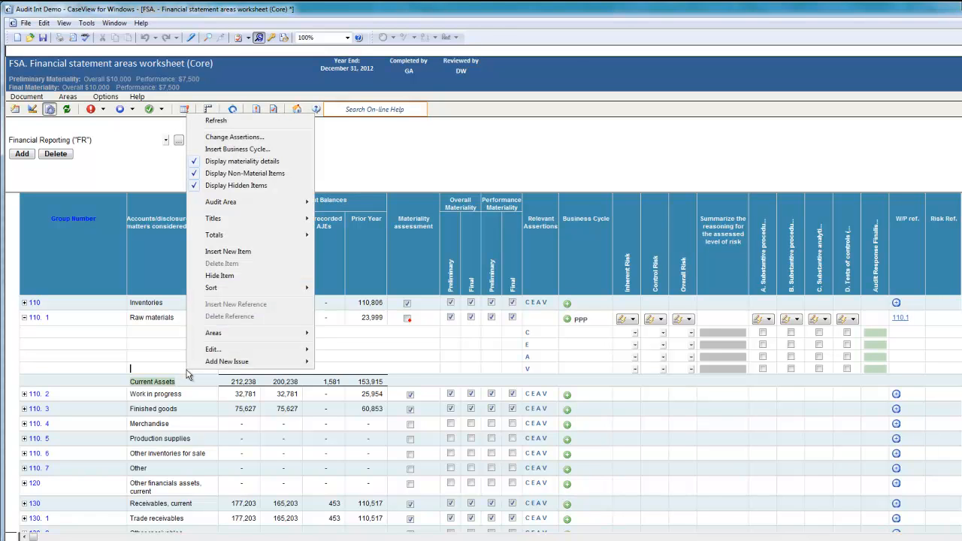
{"action": "left_click", "coordinate": [236, 253]}
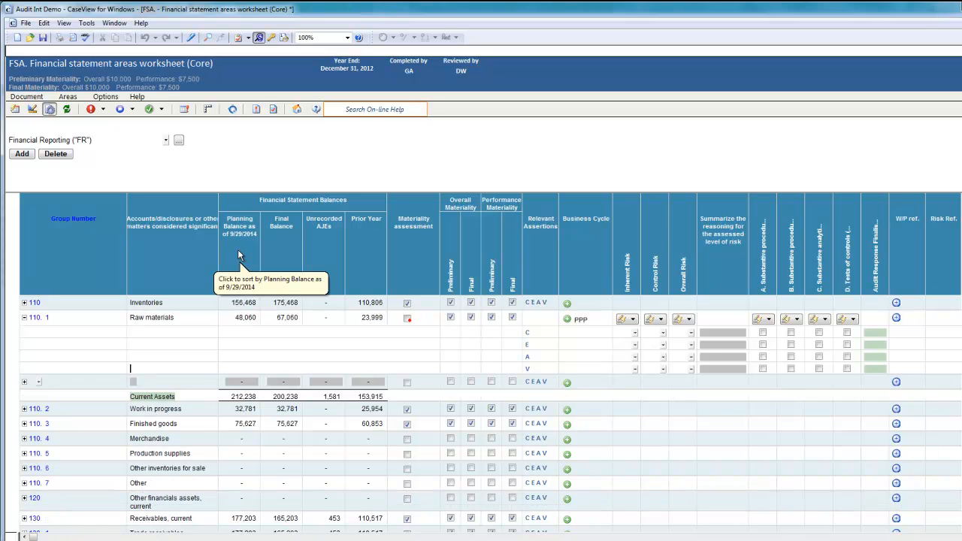
{"action": "left_click", "coordinate": [133, 381]}
{"action": "type", "text": "Rel"}
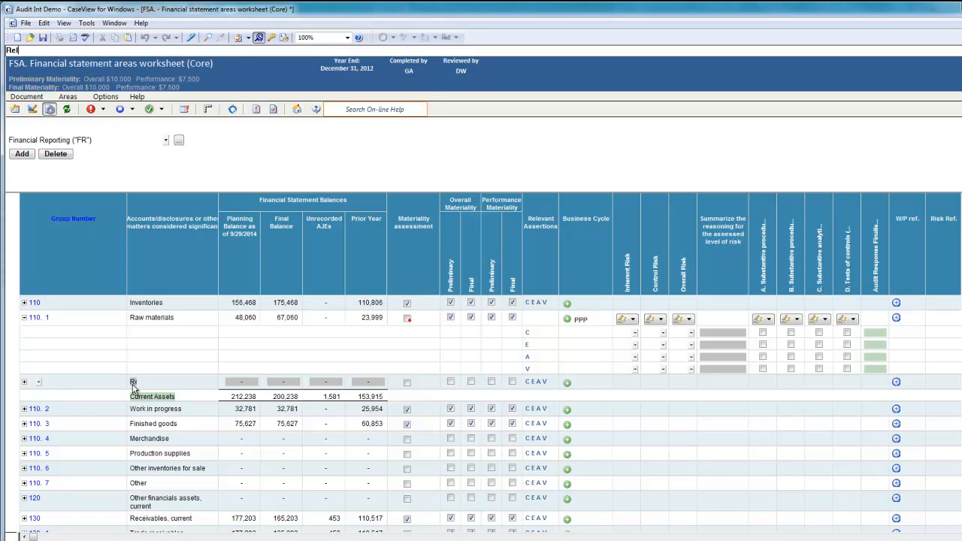
{"action": "type", "text": "ated Parties"}
{"action": "key", "text": "Return"}
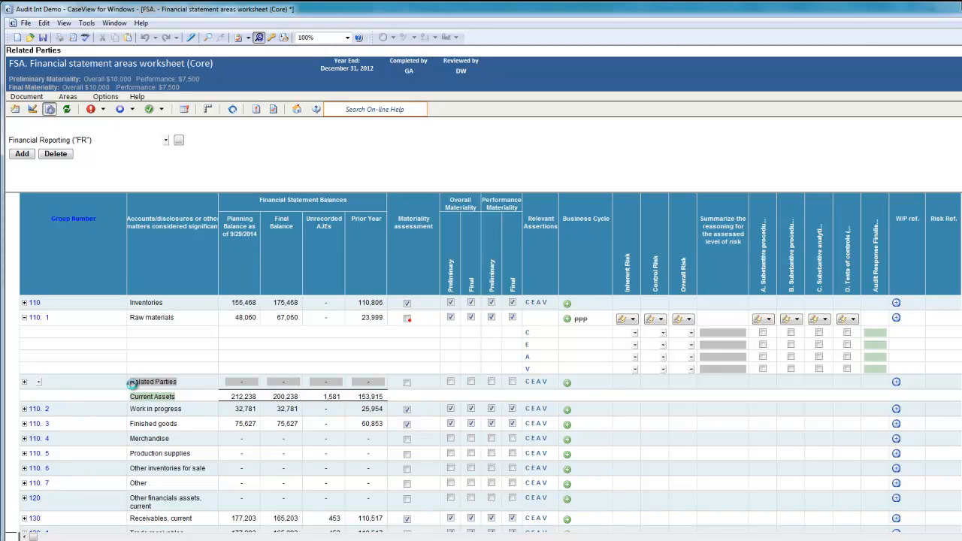